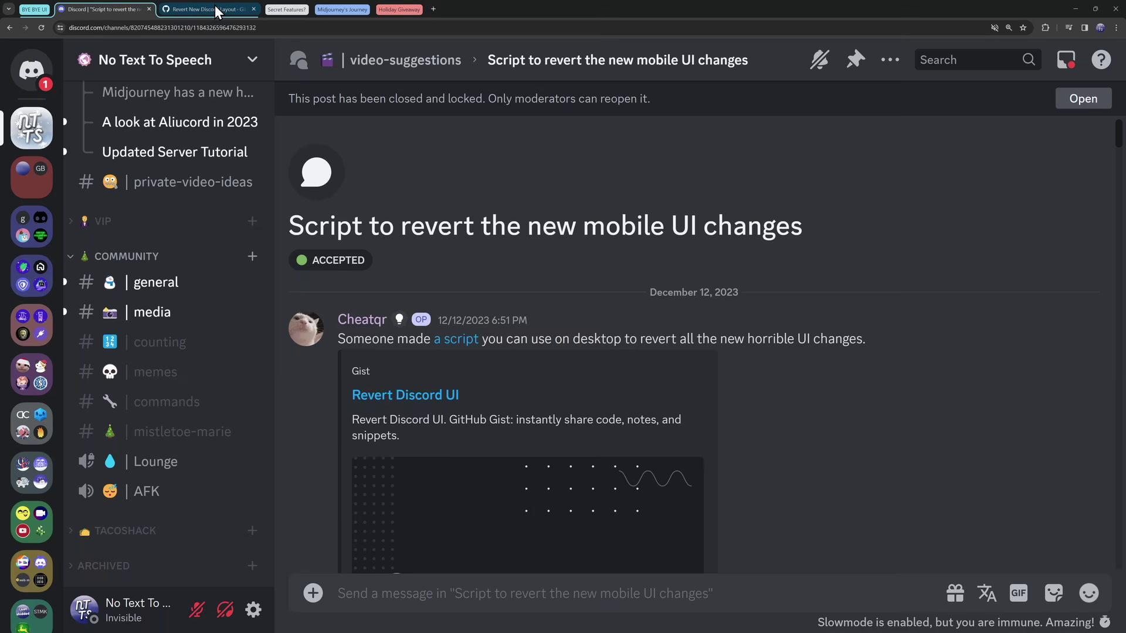
Open the RevertNewLayout.md gist and copy its full script, from "let wpRequire;" through the "INFREQUENT_USER_ACTION)" line
click(213, 8)
scroll(420, 191, up, 3)
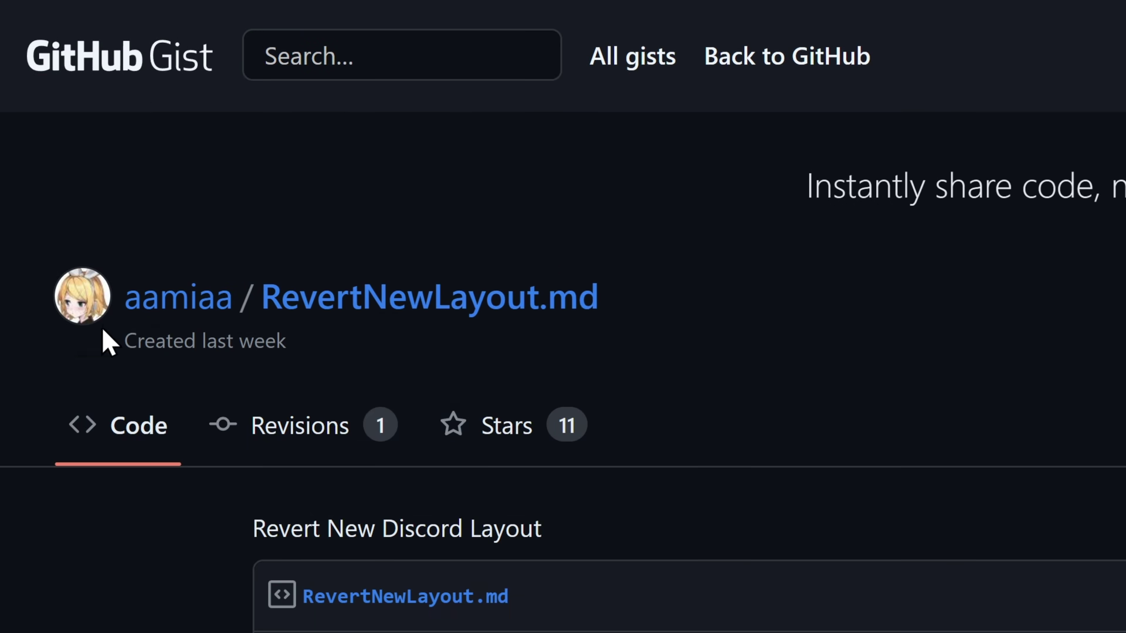
mouse_move(176, 302)
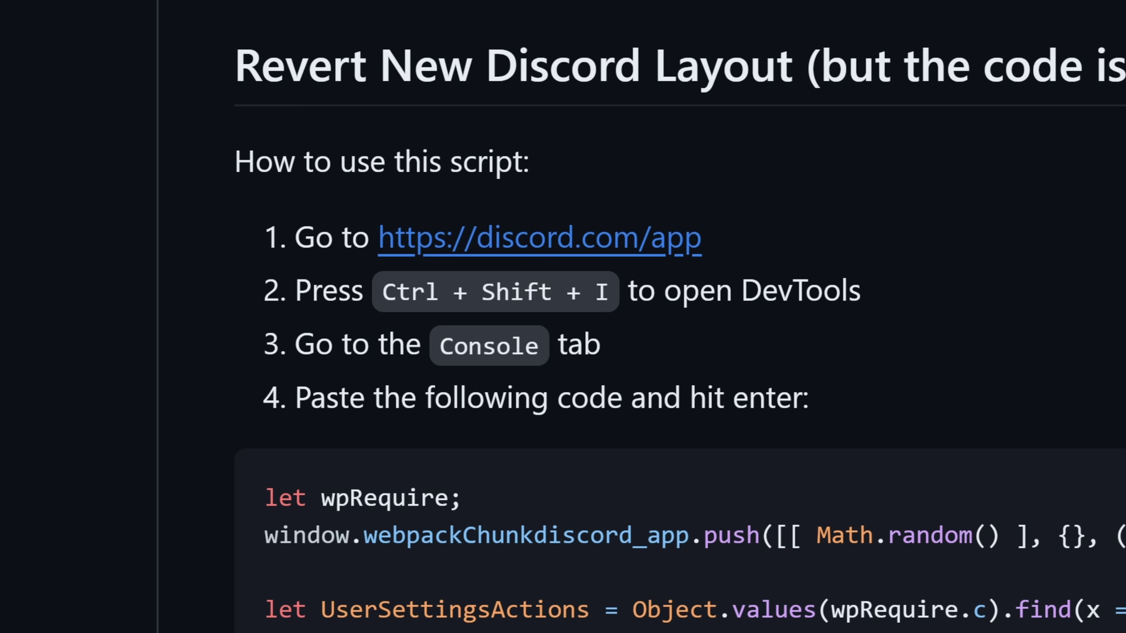
click(331, 5)
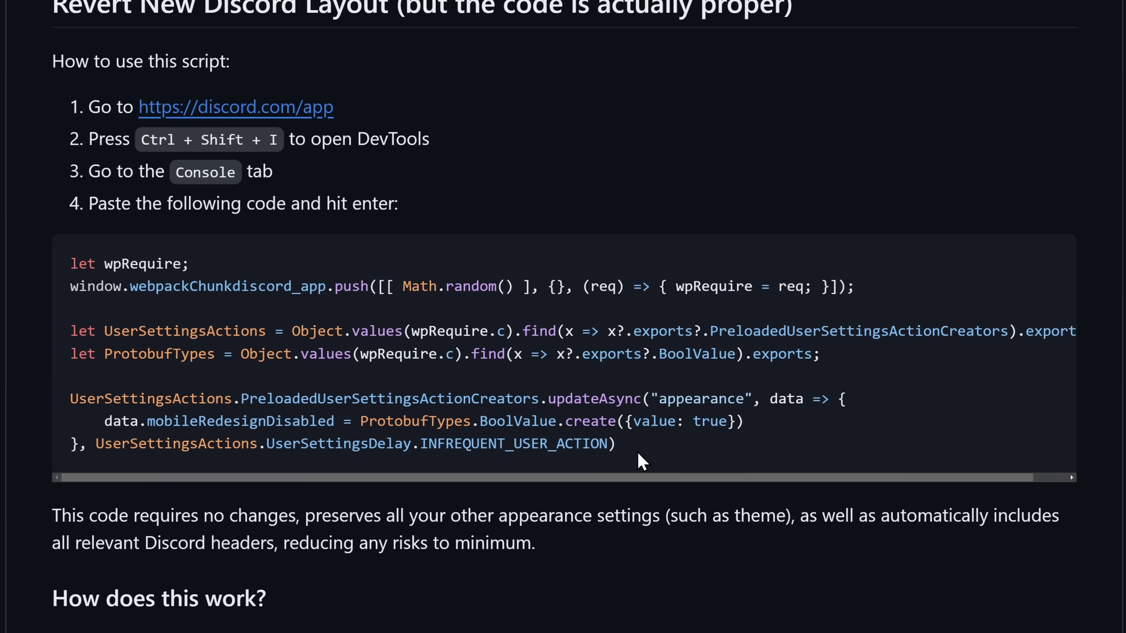
drag(618, 486, 187, 354)
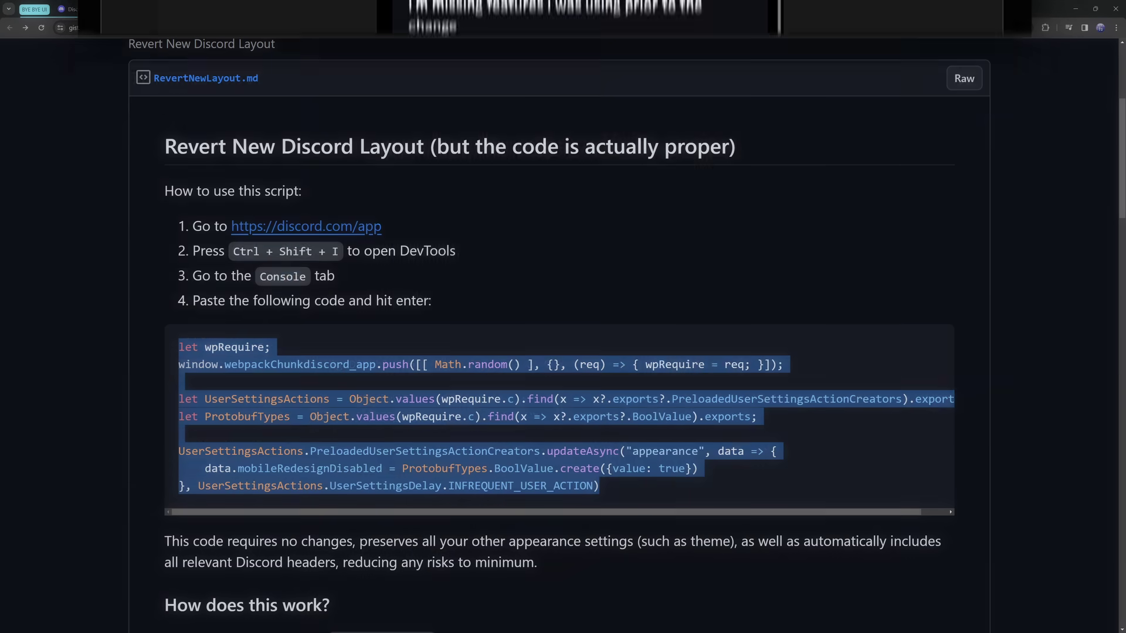
Run the copied layout-revert script, which sets mobileRedesignDisabled to true, in the developer console of the Discord web page
click(318, 1)
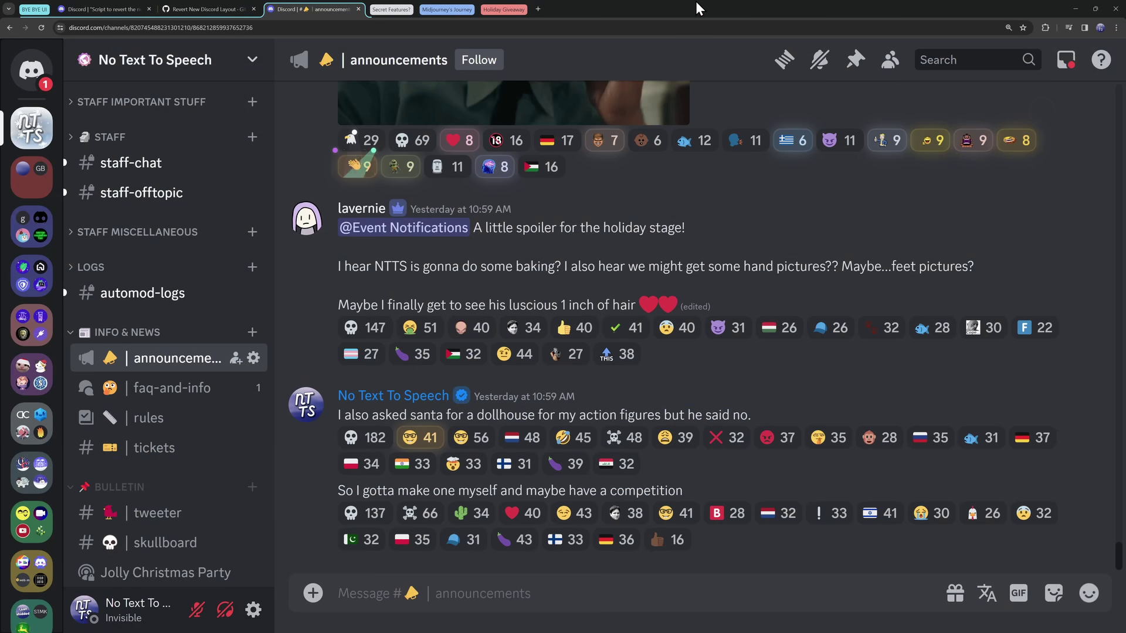
key(ctrl+shift+i)
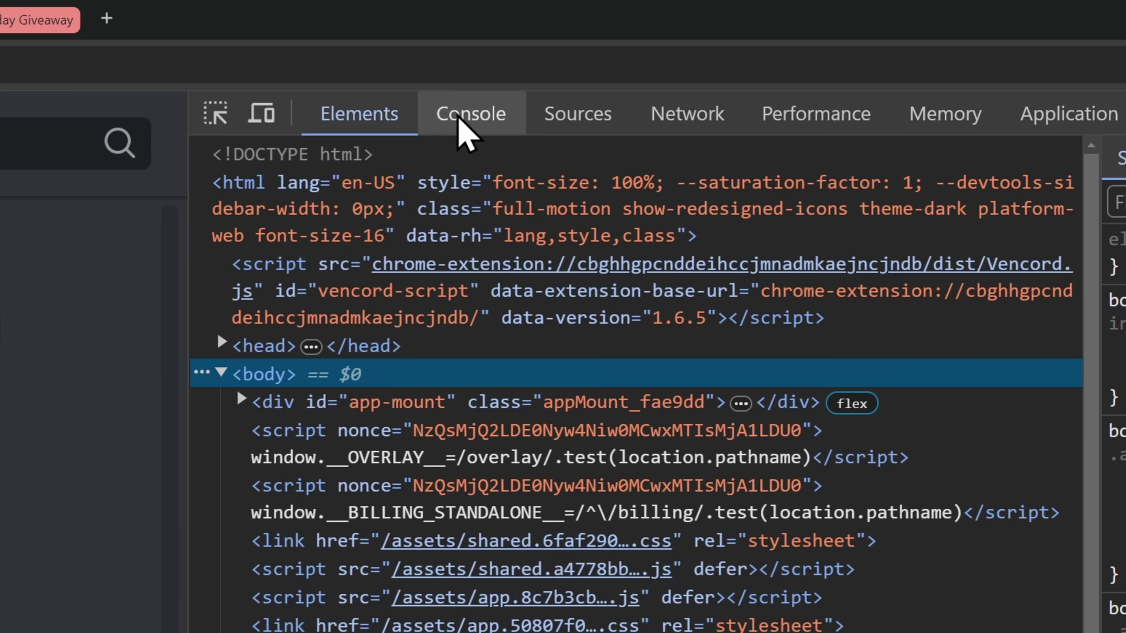
click(461, 119)
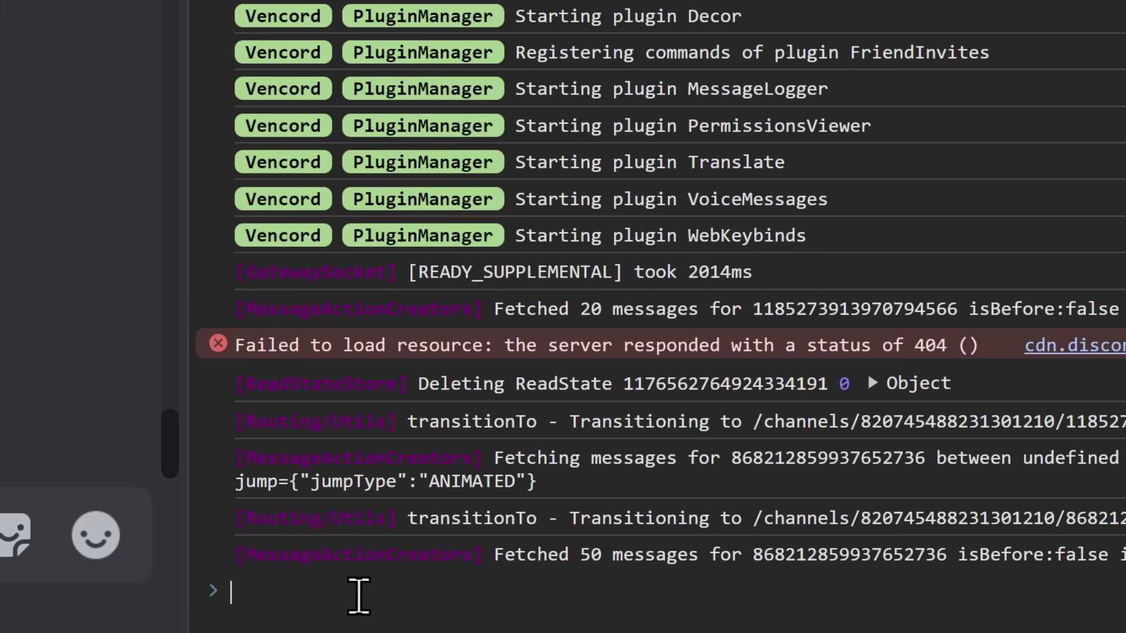
text(let wpRequire; window.webpackChunkdiscord_app.push([[ Math.random() ], {}, (req) => { wpRequire = req; }]);  let UserSettingsActions = Object.values(wpRequire.c).find(x => x?.exports?.PreloadedUserSettingsActionCreators).exports; let ProtobufTypes = Object.values(wpRequire.c).find(x => x?.exports?.BoolValue).exports;  UserSettingsActions.PreloadedUserSettingsActionCreators.updateAsync("appearance", data => {     data.mobileRedesignDisabled = ProtobufTypes.BoolValue.create({value: true}) }, UserSettingsActions.UserSettingsDelay.INFREQUENT_USER_ACTION))
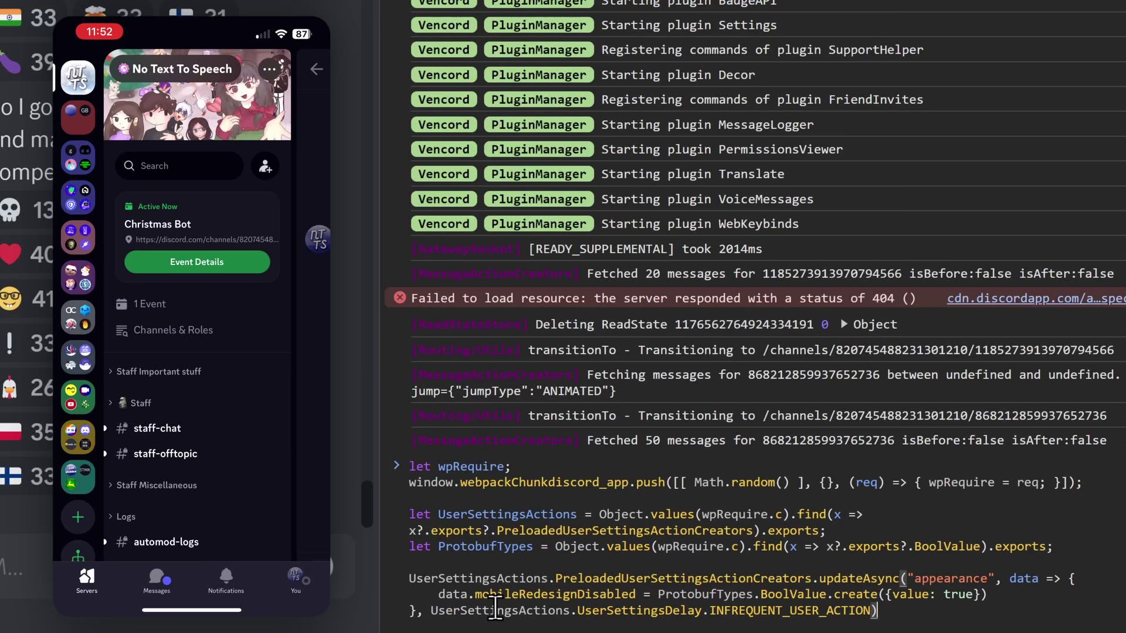
key(Return)
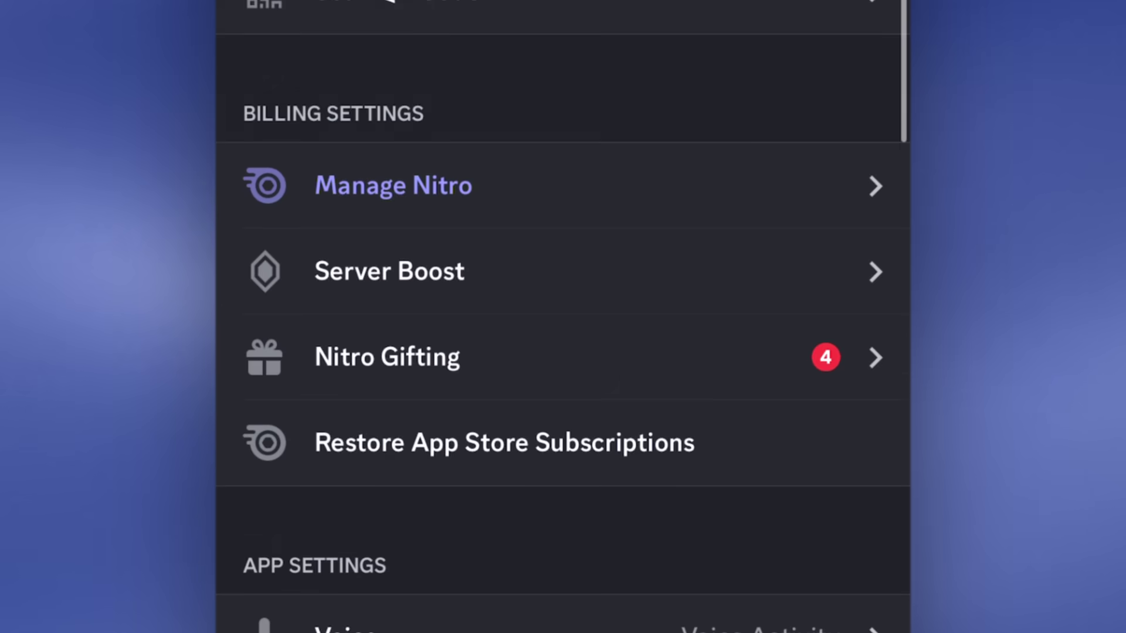
Open the Appearance settings in the Discord mobile app and look through their options
scroll(563, 316, down, 5)
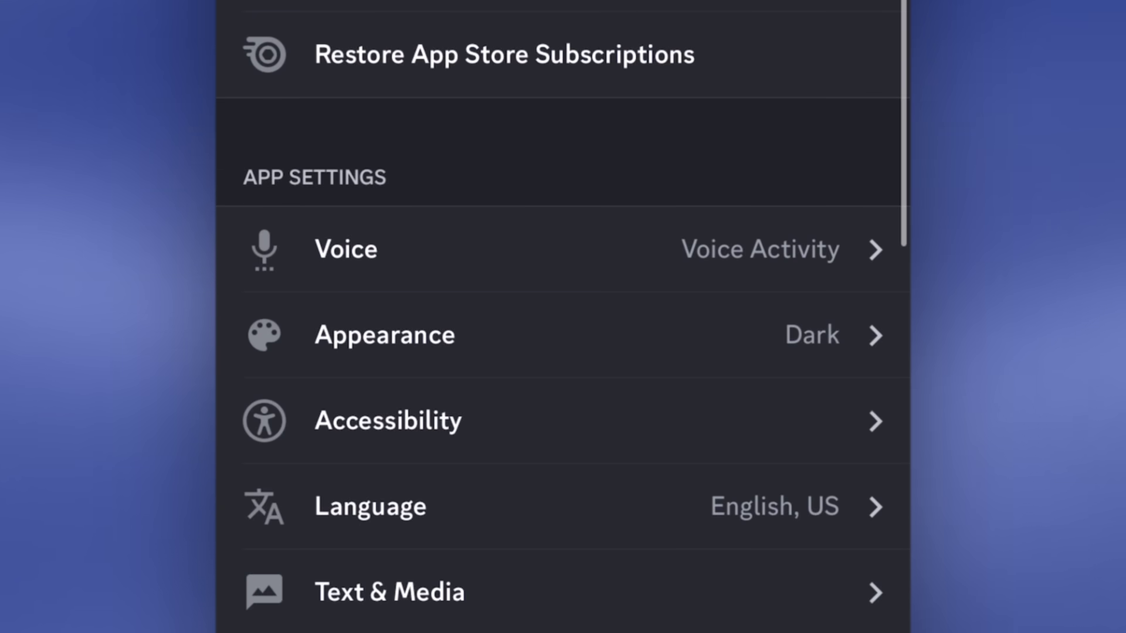
click(385, 335)
scroll(563, 317, down, 10)
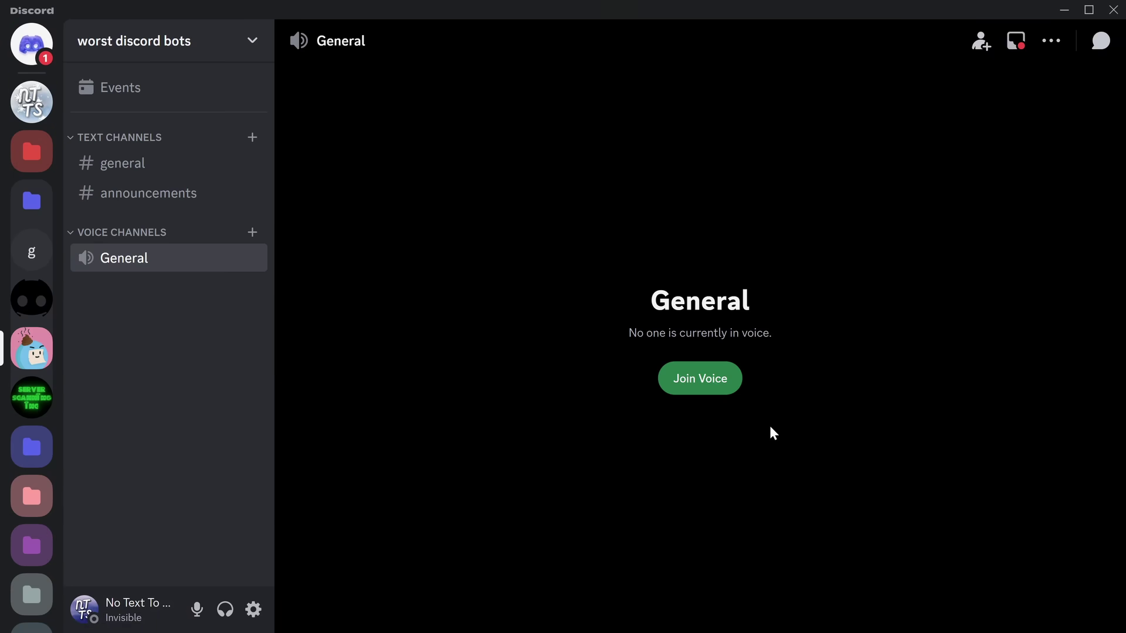
Join the General voice channel of the worst discord bots server and choose a full screen to share
click(679, 391)
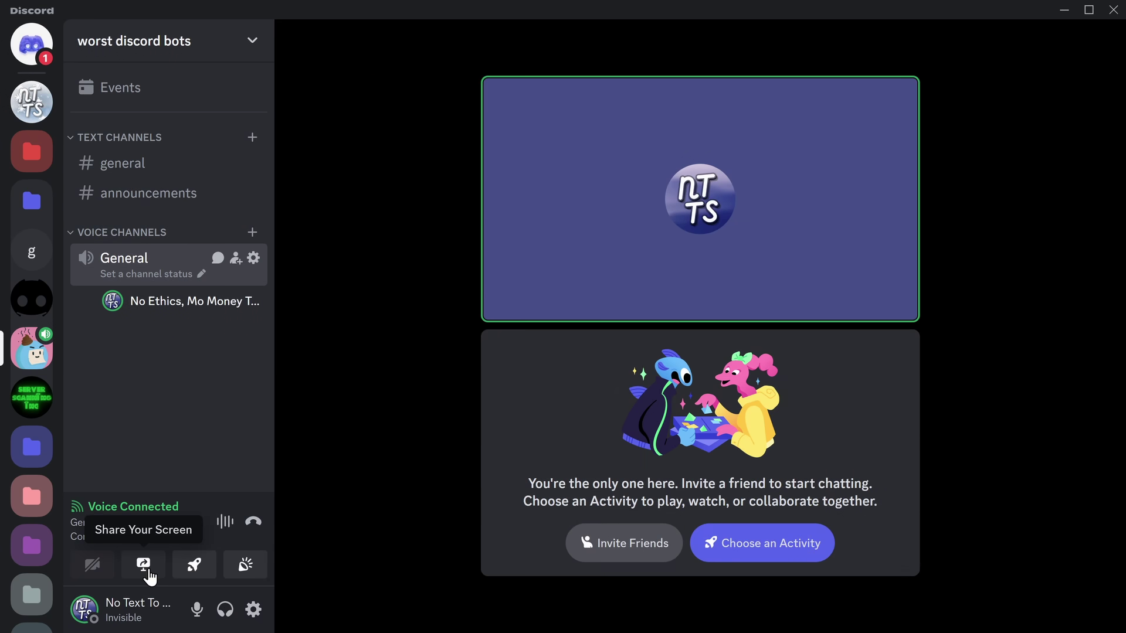
click(145, 565)
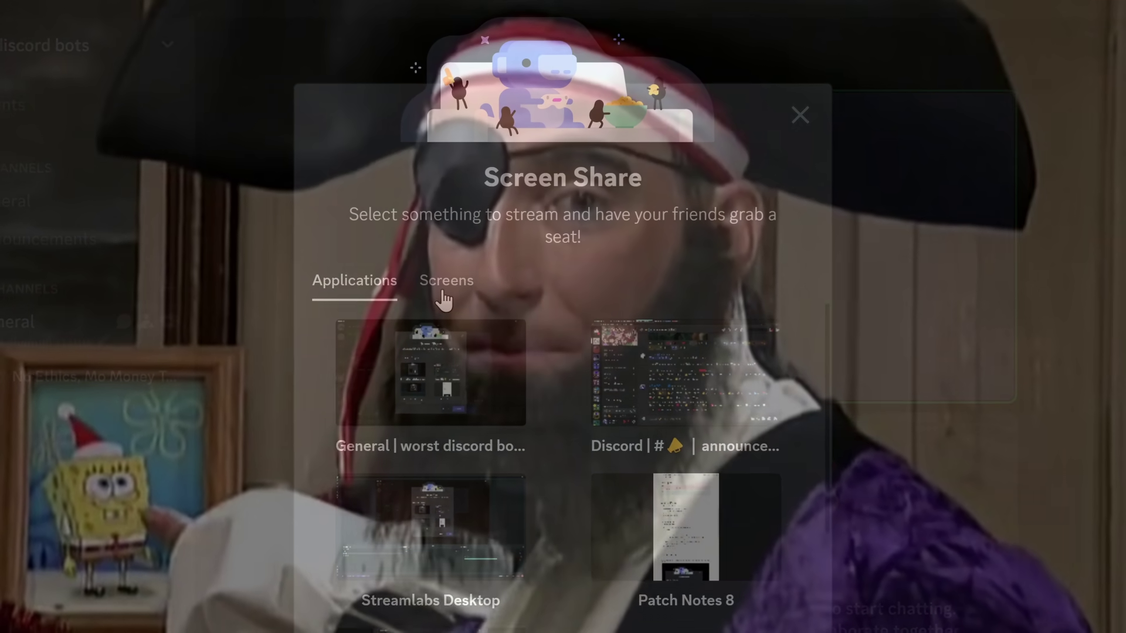
click(457, 257)
click(670, 411)
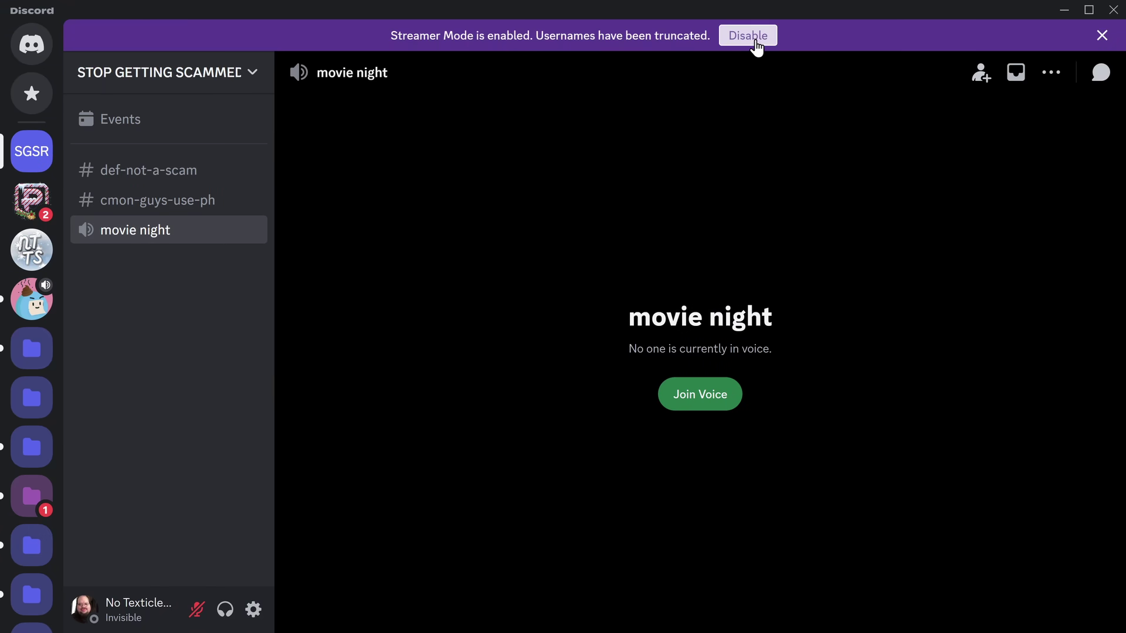
Disable Streamer Mode and join the movie night voice channel
click(748, 36)
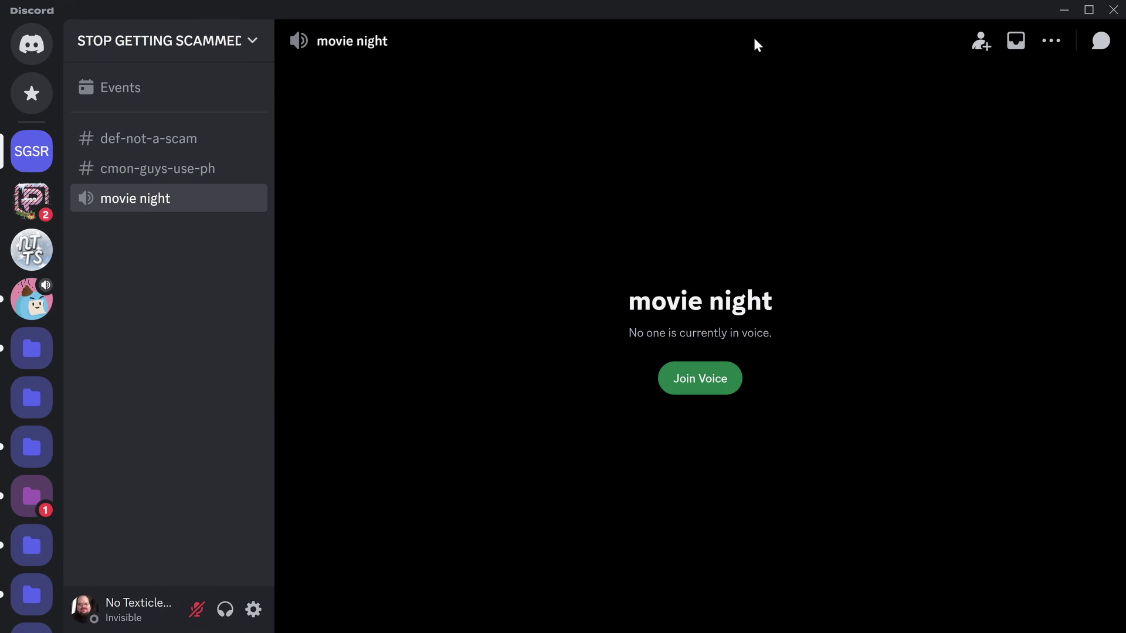
click(690, 390)
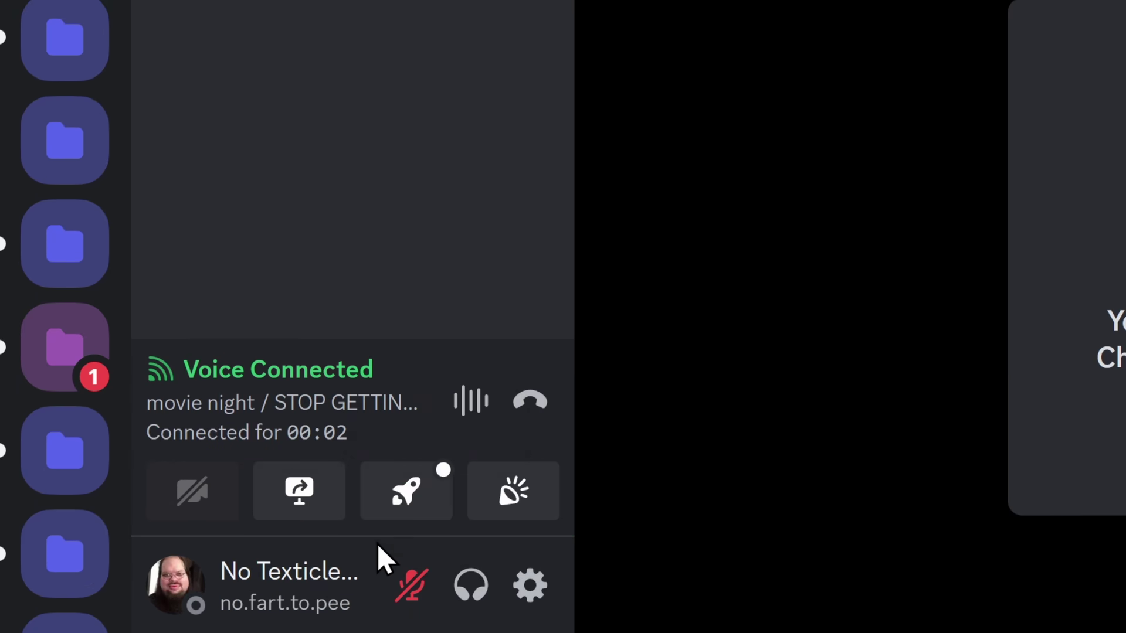
Bring up screen sharing for the movie night channel and choose from the full-screen sources
click(306, 493)
click(471, 228)
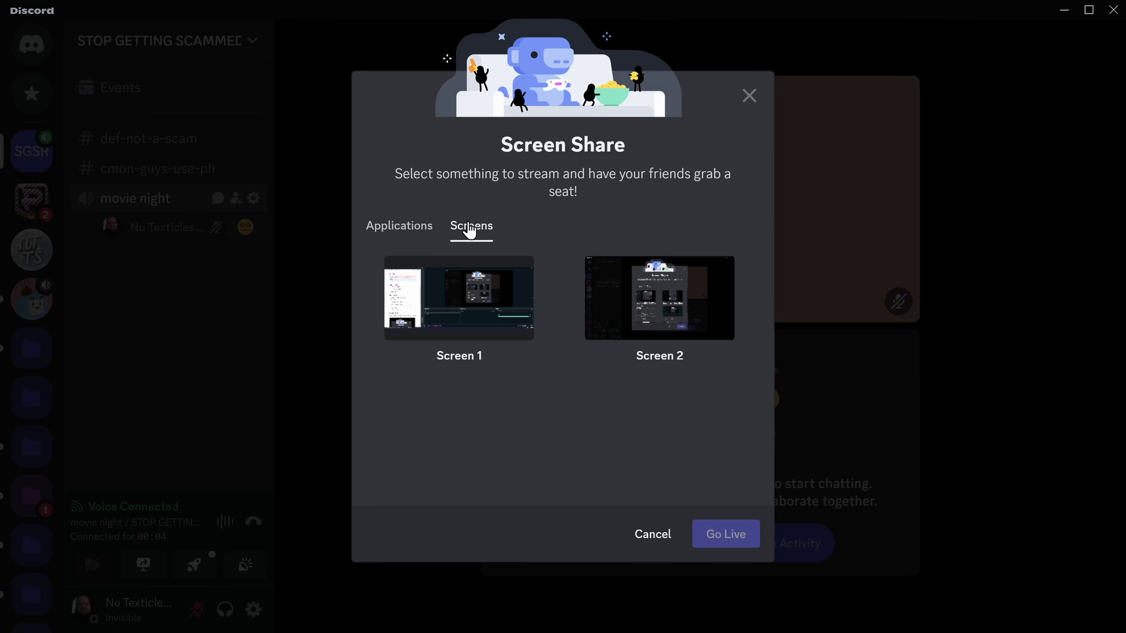
click(582, 261)
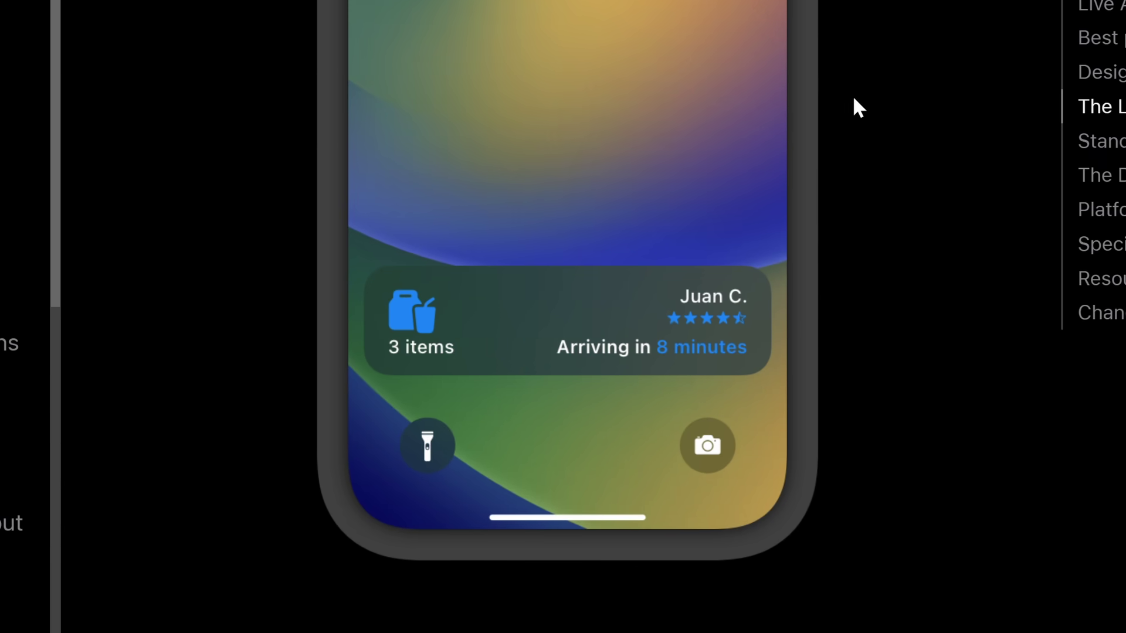
Examine Apple's Live Activities documentation and the Discord post about the iOS Live Activity widget
scroll(541, 251, up, 2)
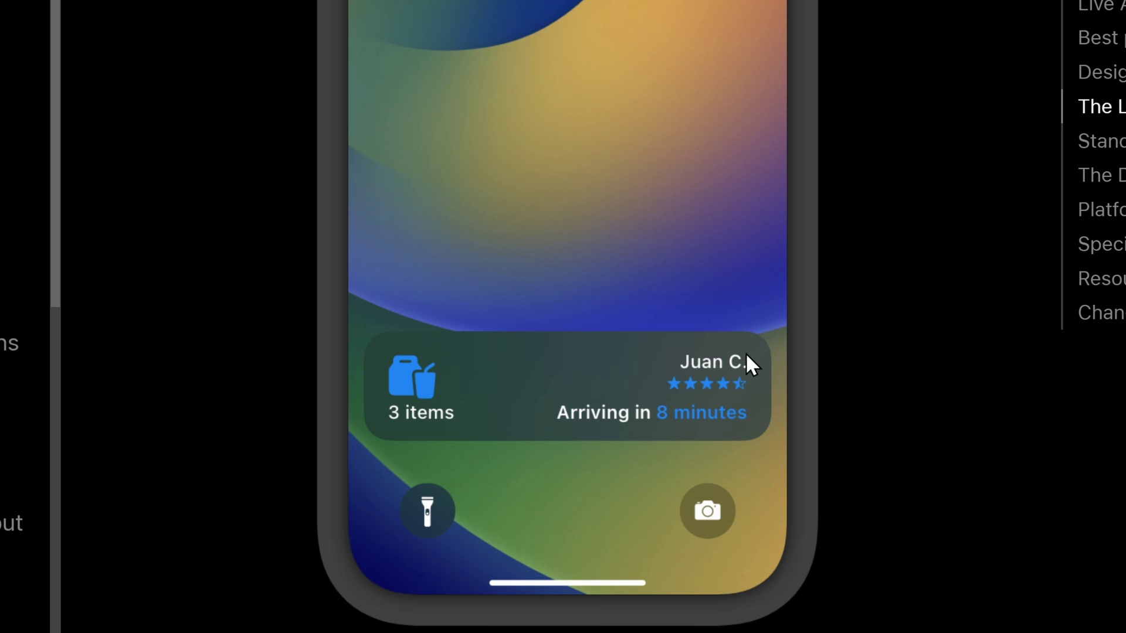
scroll(603, 317, up, 2)
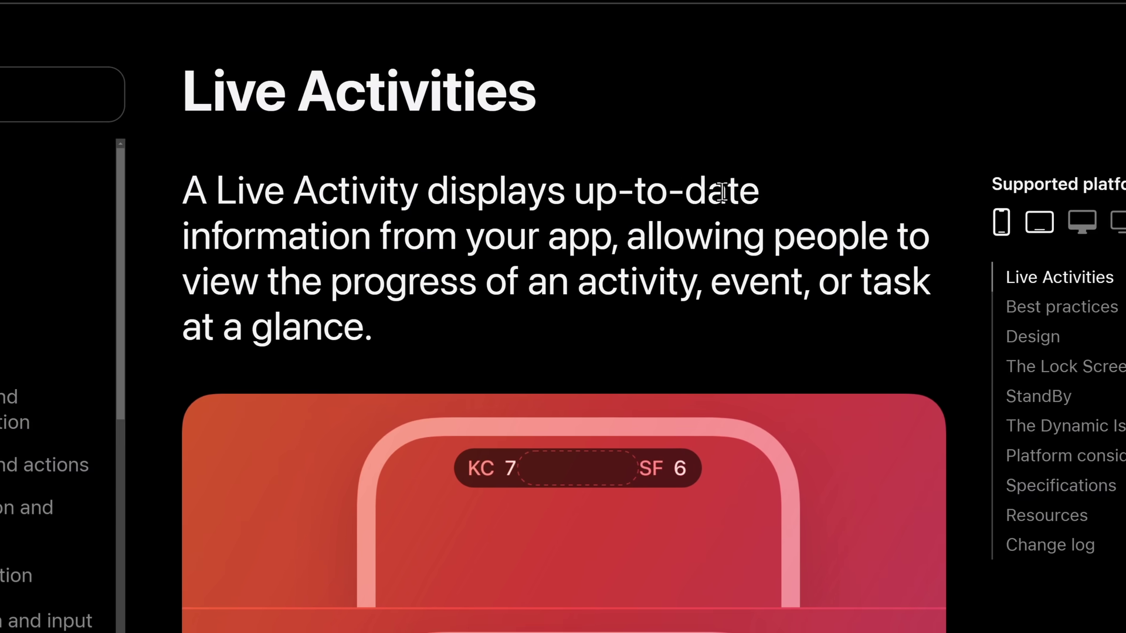
scroll(725, 196, down, 5)
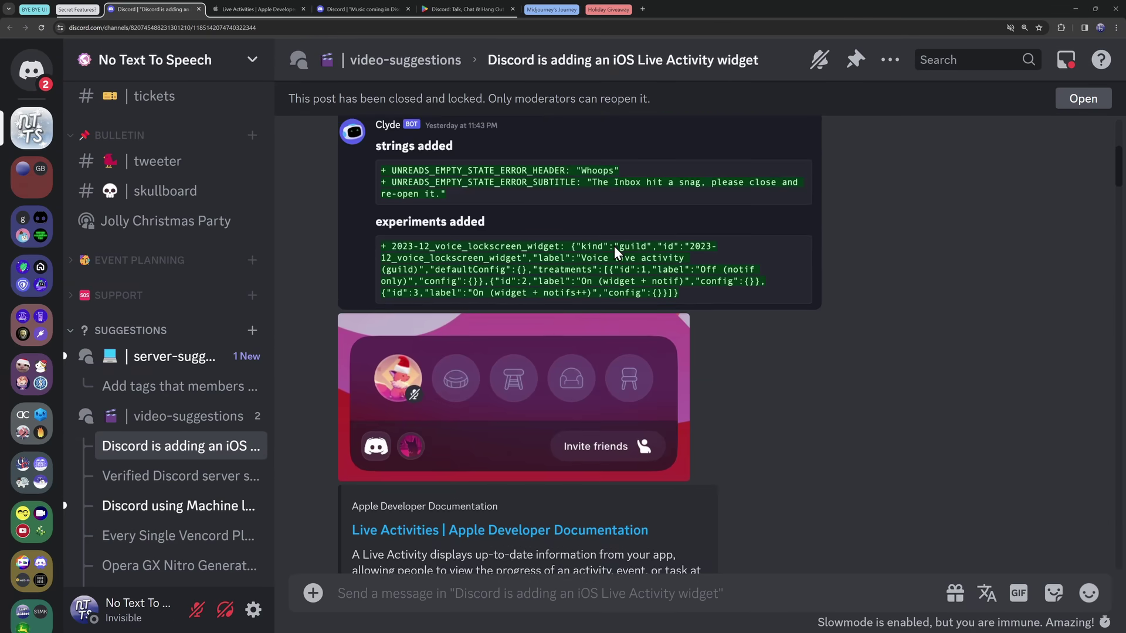
scroll(614, 245, down, 2)
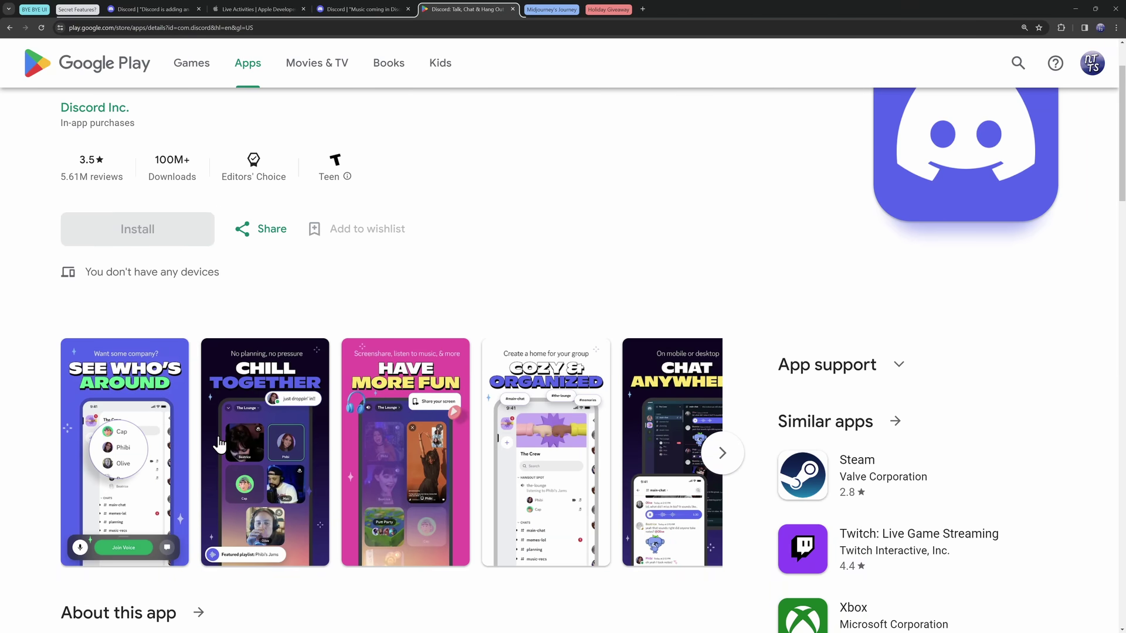
View the "Chill Together" screenshot on Discord's Google Play page and advance to the following one
click(221, 445)
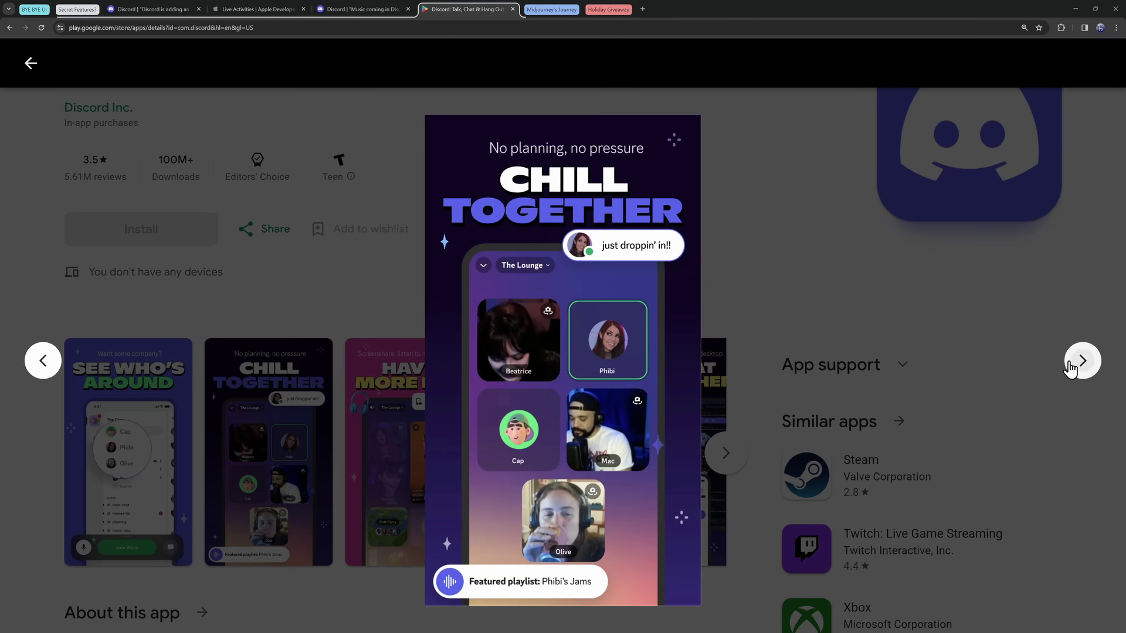
click(1078, 360)
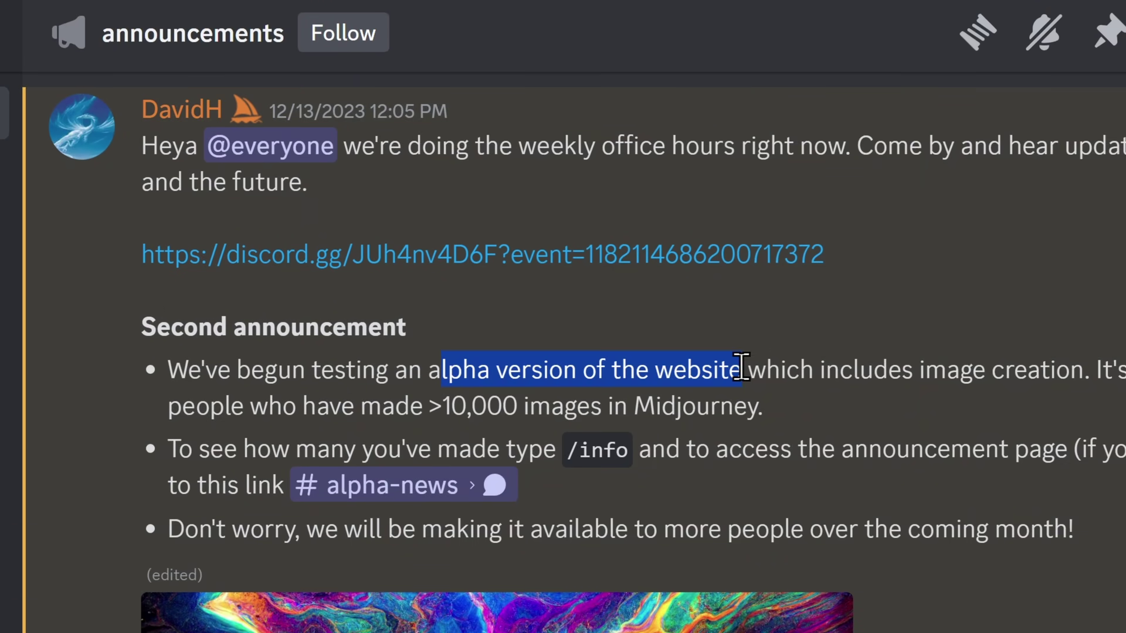
Read Midjourney's announcement about the alpha website and watch the demo video in the "BYE BYE DISCORD" post
click(436, 406)
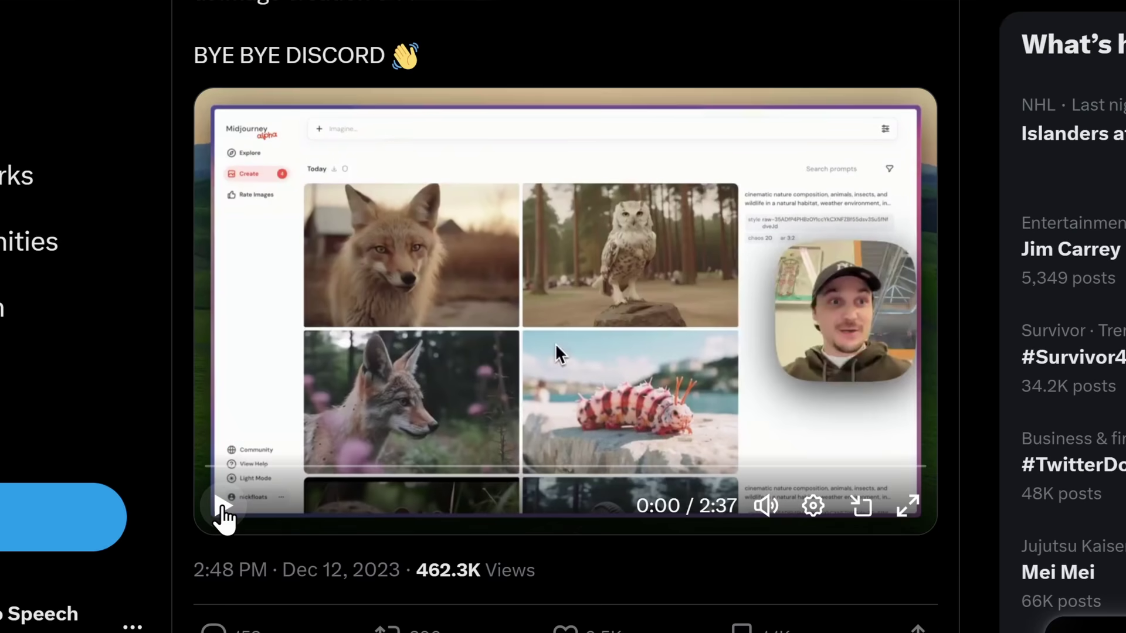
click(766, 505)
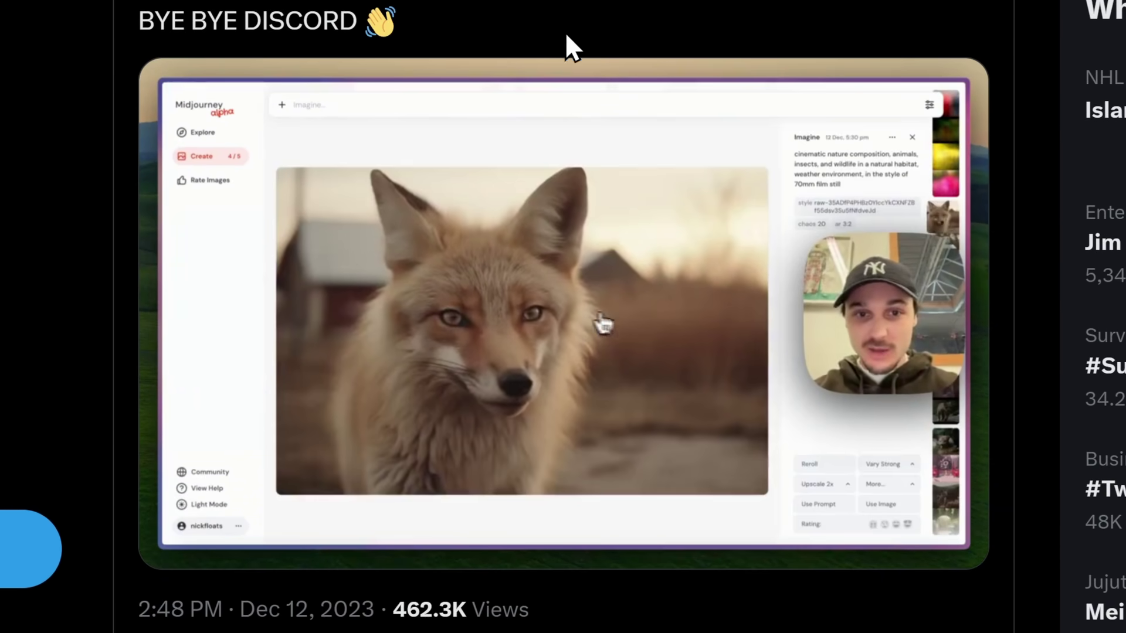
key(space)
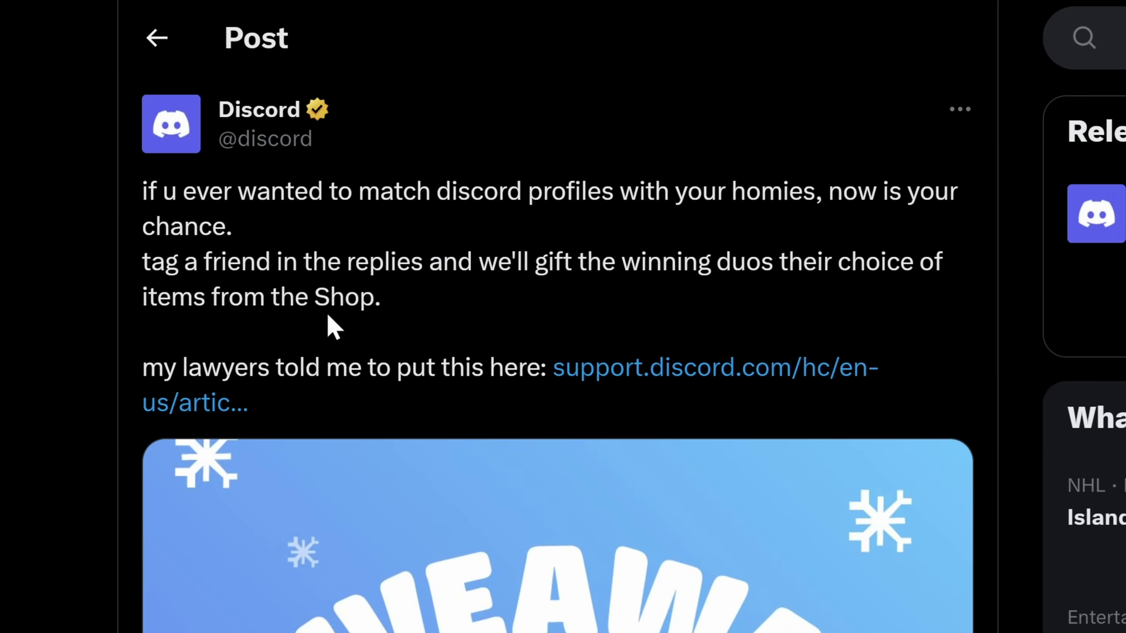
Highlight the giveaway terms in Discord's post: tagging a friend in the replies, the winning duos, and items from the Shop
drag(142, 261, 414, 268)
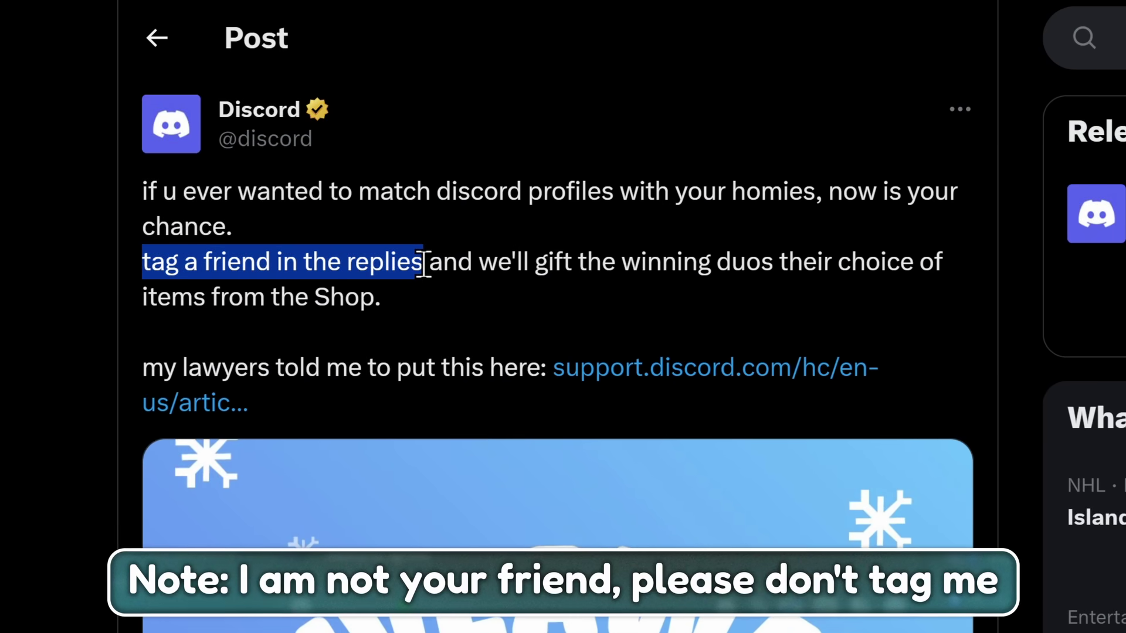
click(541, 267)
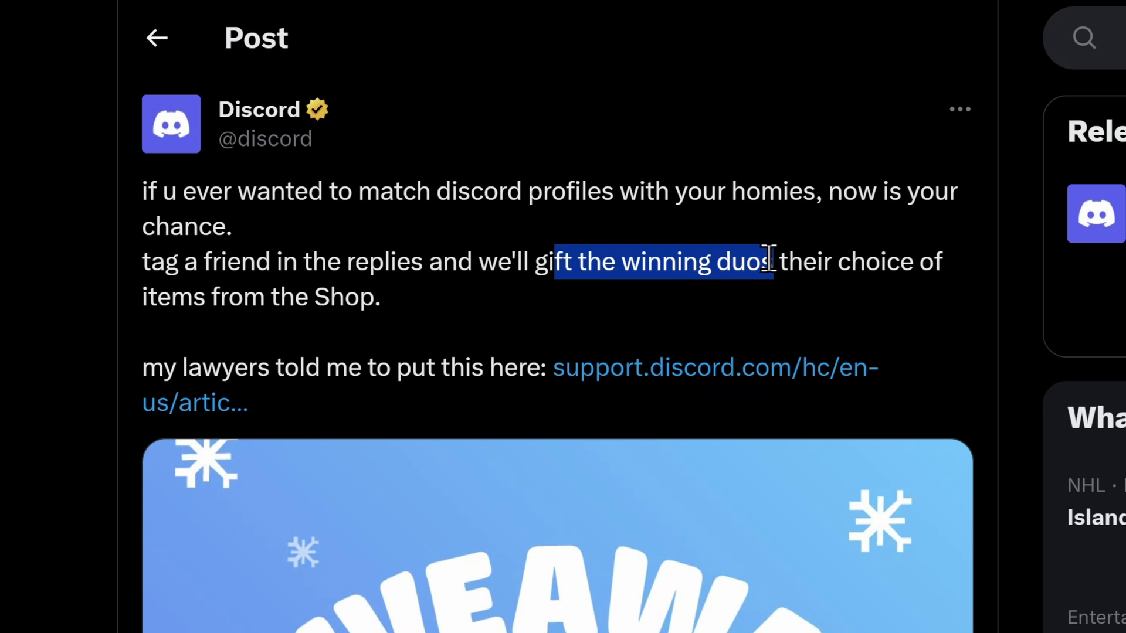
drag(143, 297, 268, 298)
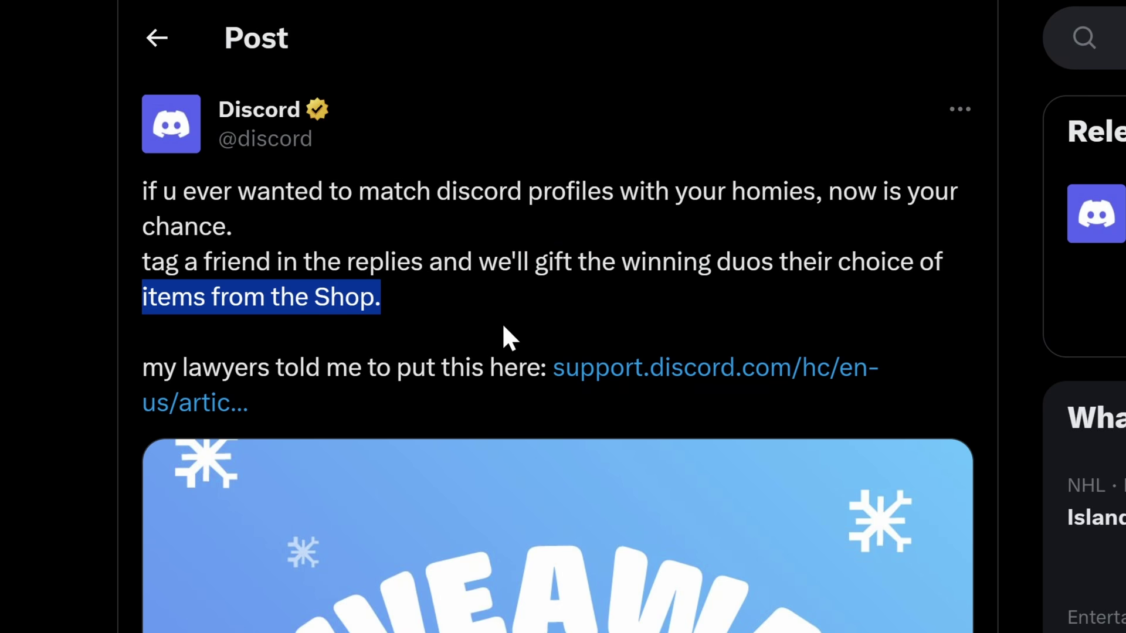